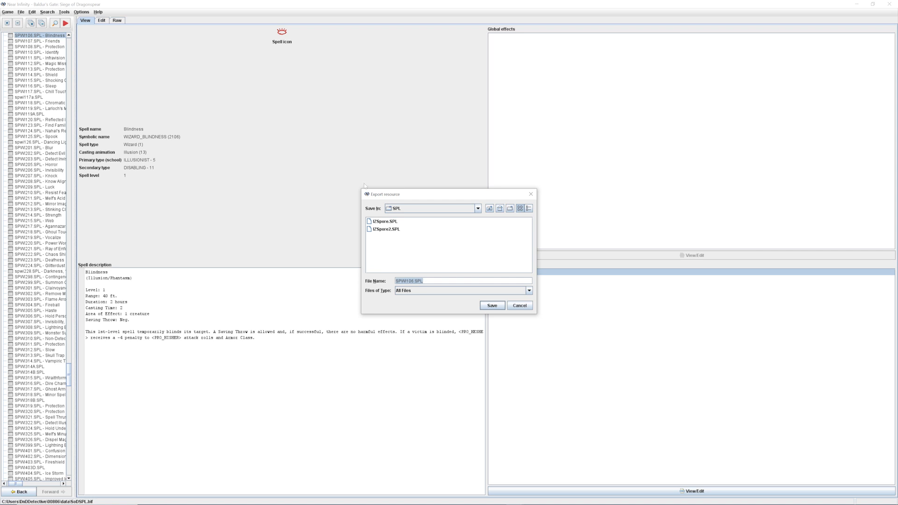
Step: Export the Blindness spell SPWI106.SPL to the SPL folder under the file name IZWI106.SPL
left_click_drag(401, 281, 365, 280)
type("IZ")
left_click(489, 307)
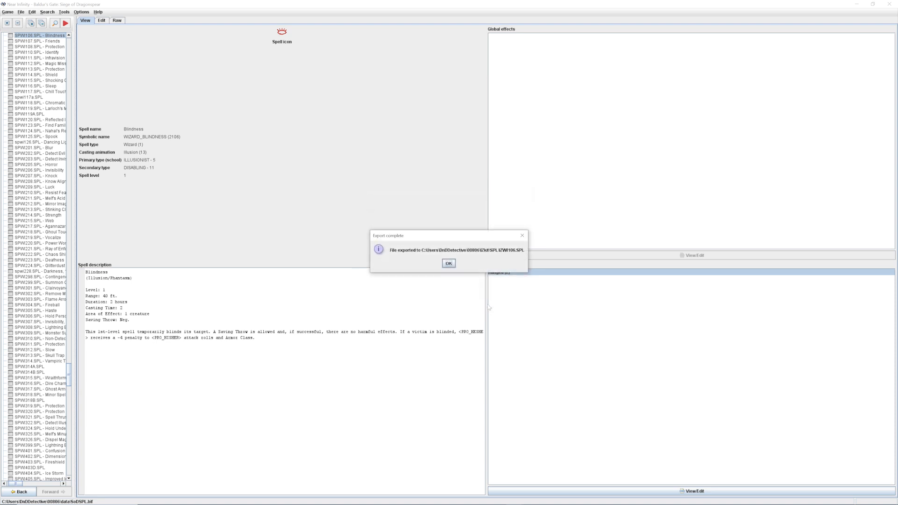
left_click(448, 263)
Step: Open the exported external file IZWI106.SPL from the SPL folder
left_click(8, 13)
left_click(16, 21)
left_click(484, 210)
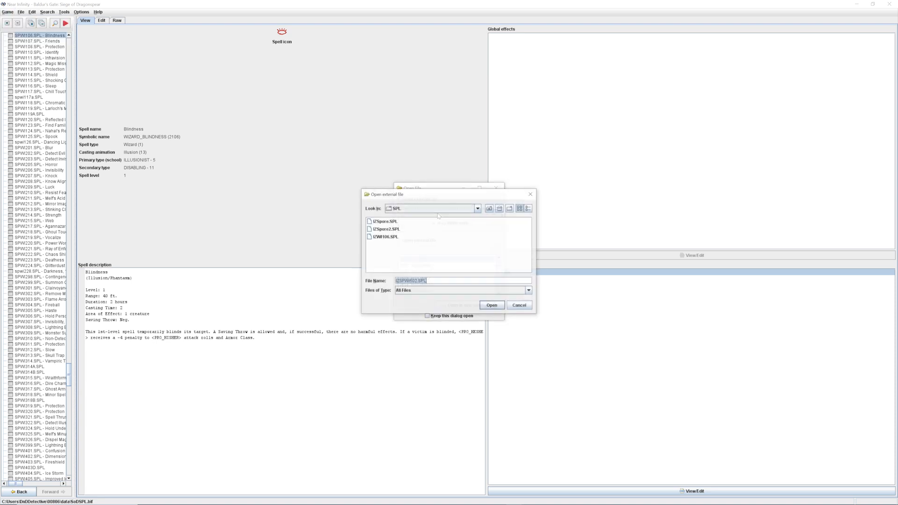
left_click(386, 237)
left_click(386, 237)
left_click(394, 237)
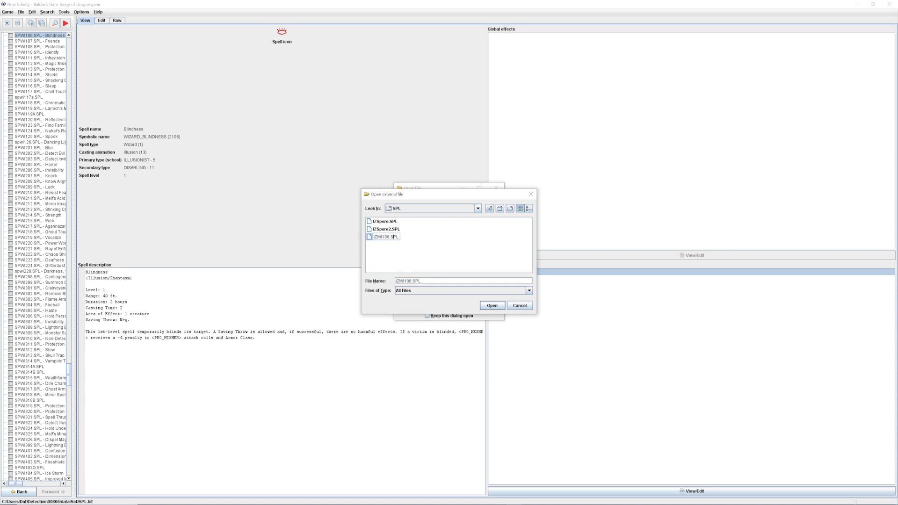
left_click(489, 306)
left_click(479, 305)
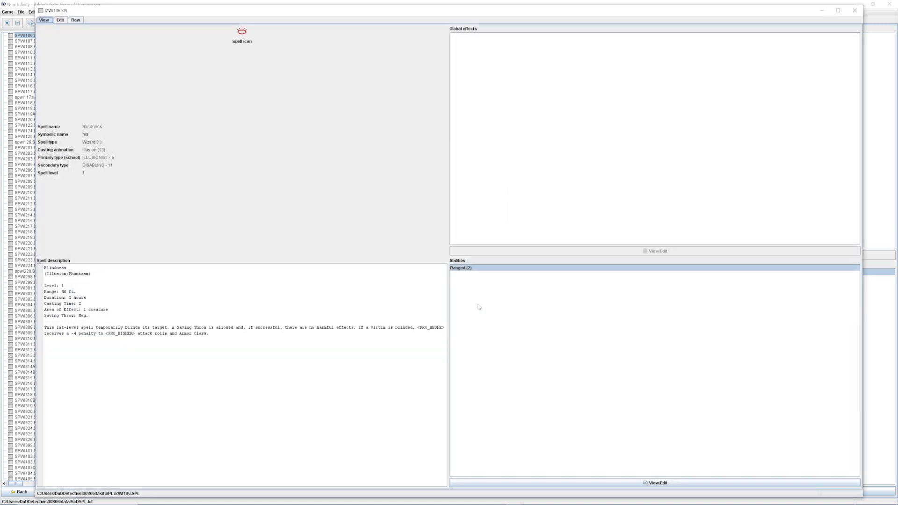
Step: Change the Spell type of IZWI106.SPL to Priest (2) and save the file
left_click(60, 20)
left_click(130, 73)
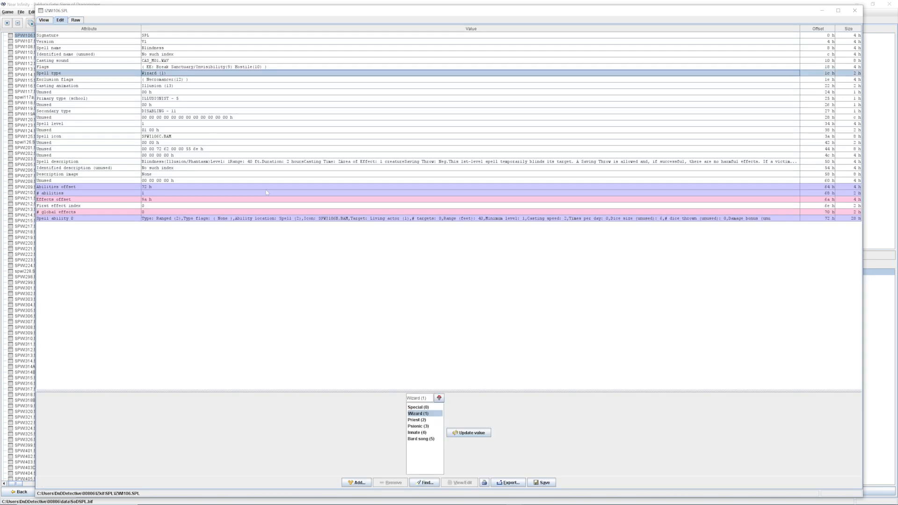
left_click(416, 419)
left_click(469, 433)
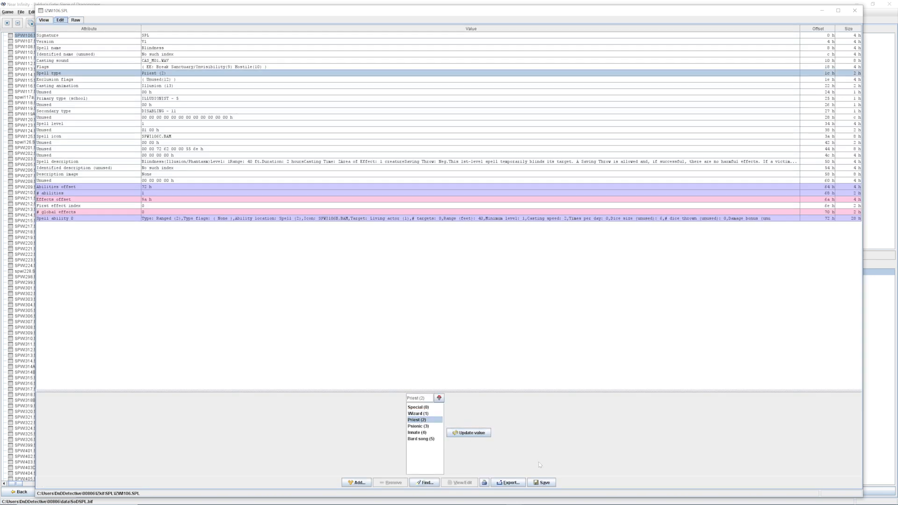
left_click(543, 482)
left_click(430, 262)
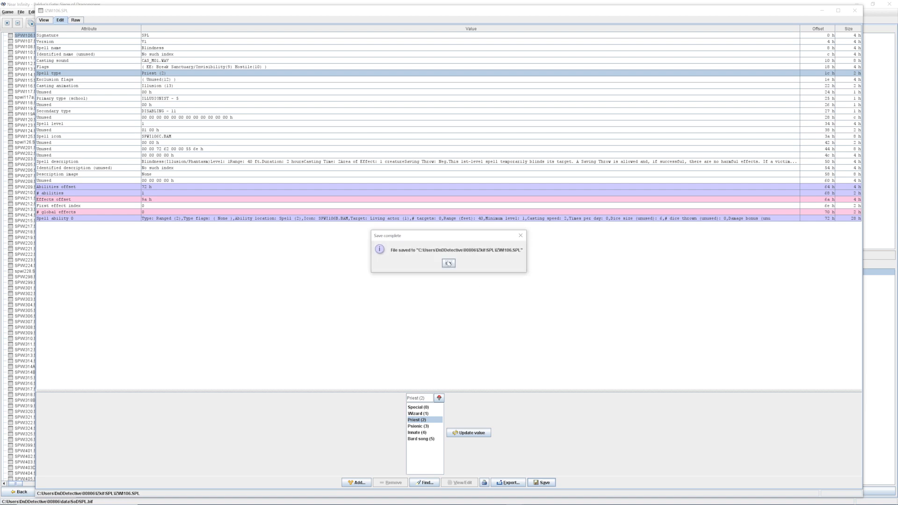
left_click(448, 263)
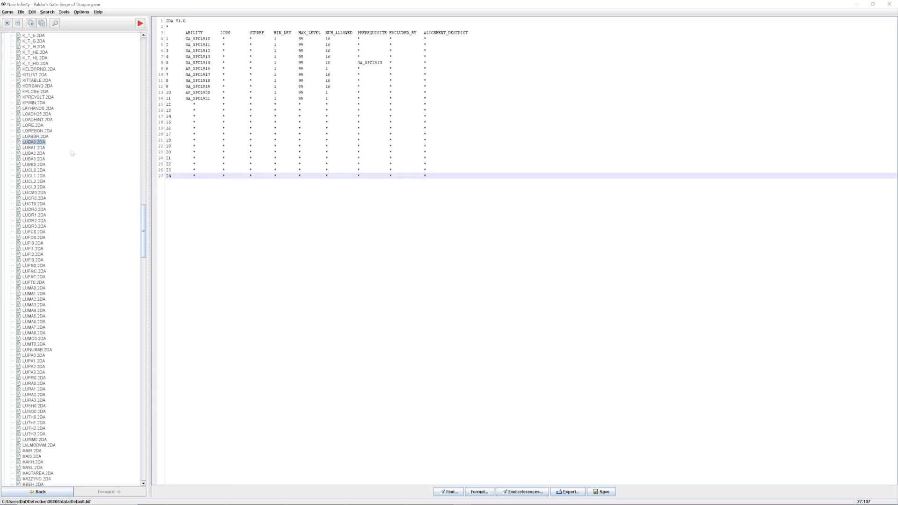
Step: Export the LUBA0.2DA table to the 2DA folder, entering IZSPOR as part of its new file name
right_click(40, 142)
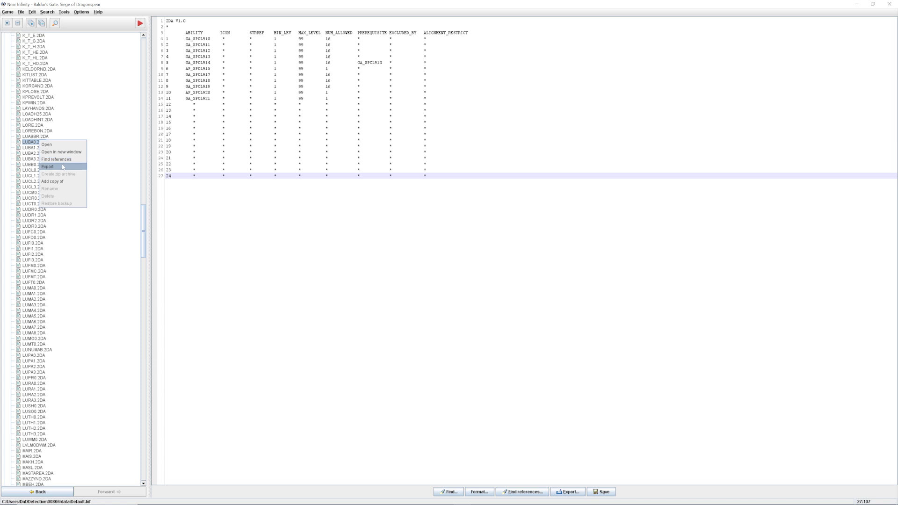
left_click(65, 168)
left_click(398, 281)
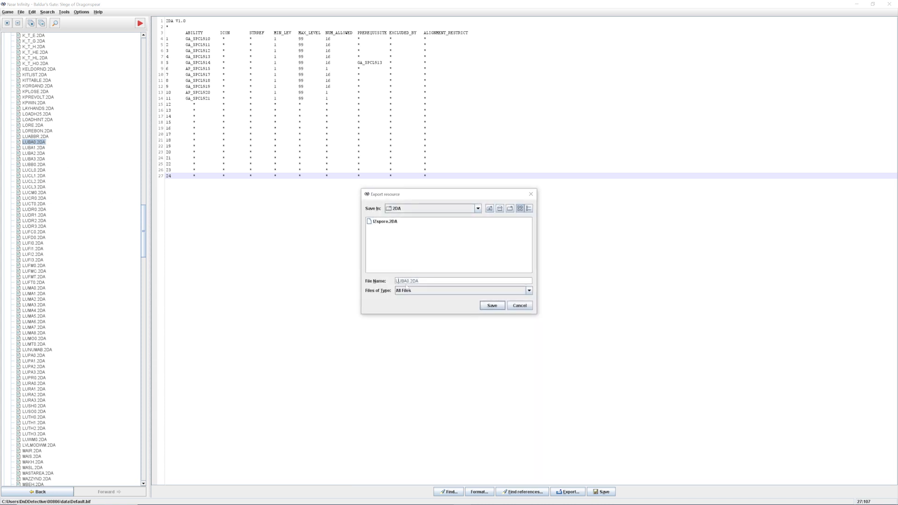
key("Delete")
key("Delete")
key("Delete")
key("Delete")
type("IZSPOR")
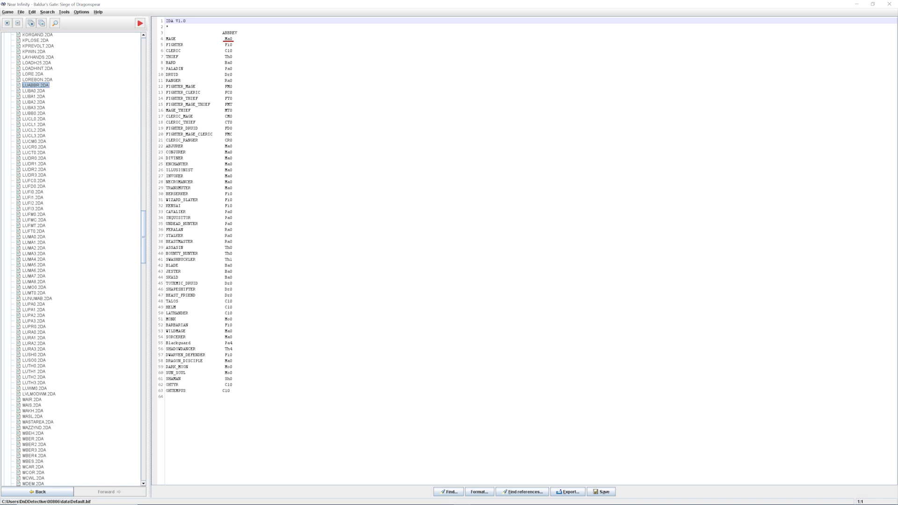
Step: View the LUMA0.2DA table and go to the empty line below the last row of 25STWEAP.2DA
left_click(34, 236)
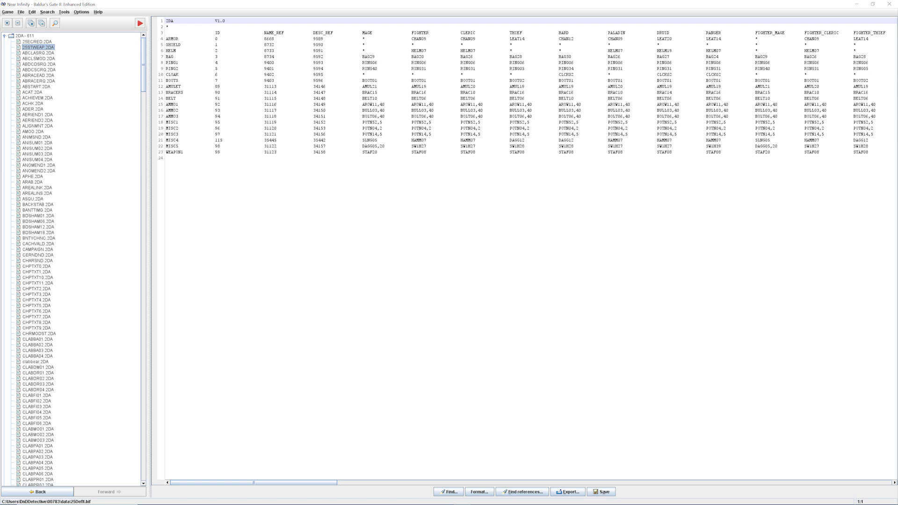
left_click(167, 158)
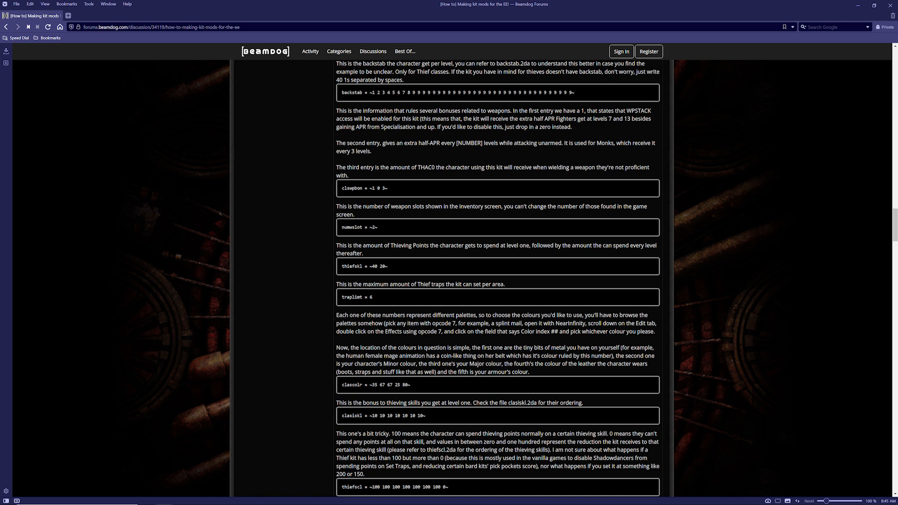
Step: Switch from the forum's kit-making guide to WinRAR to view the A7-add_kit_ex archive containing README.md
key("alt+Tab")
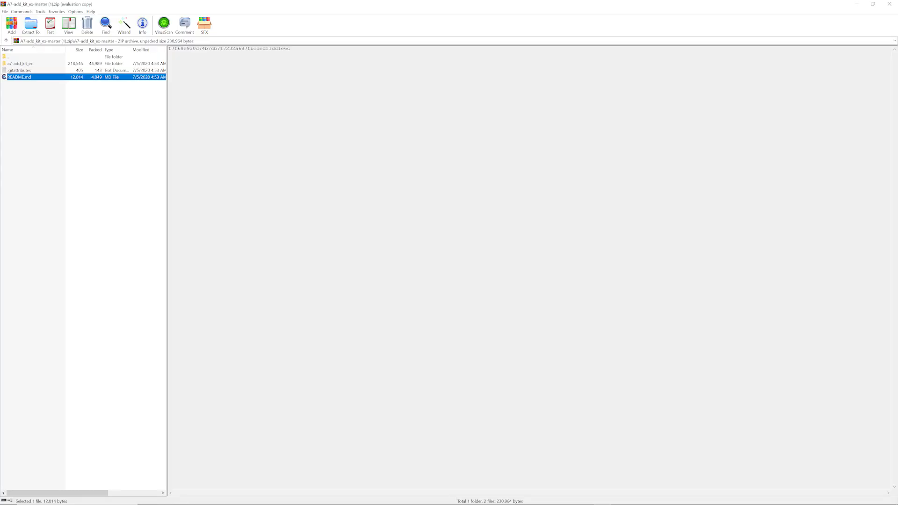
key("alt+Tab")
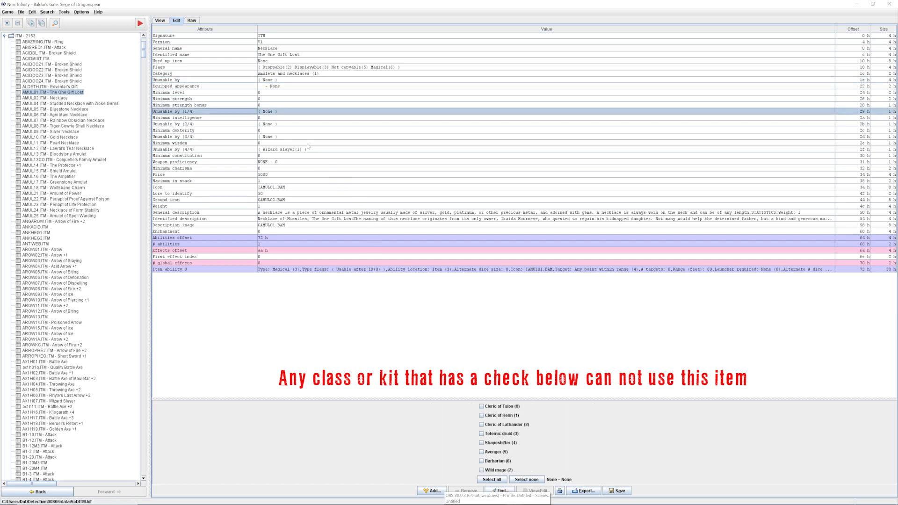
Step: Review the Unusable by (2/4), (3/4), (4/4) and general Unusable by restrictions of The One Gift Lost necklace
left_click(281, 125)
left_click(292, 136)
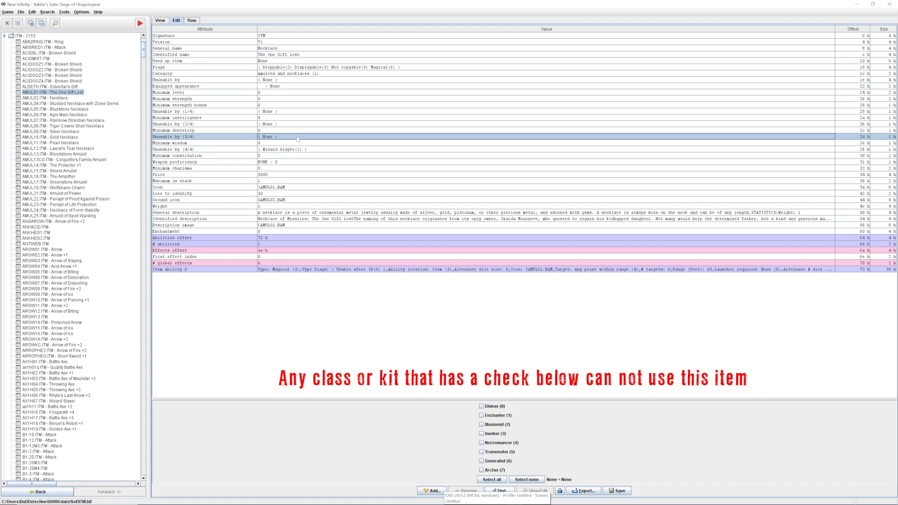
left_click(318, 149)
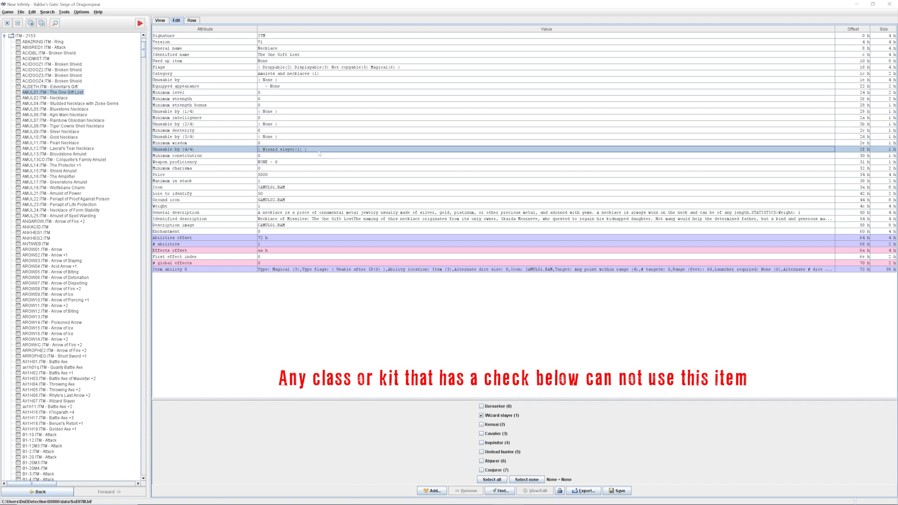
left_click(290, 80)
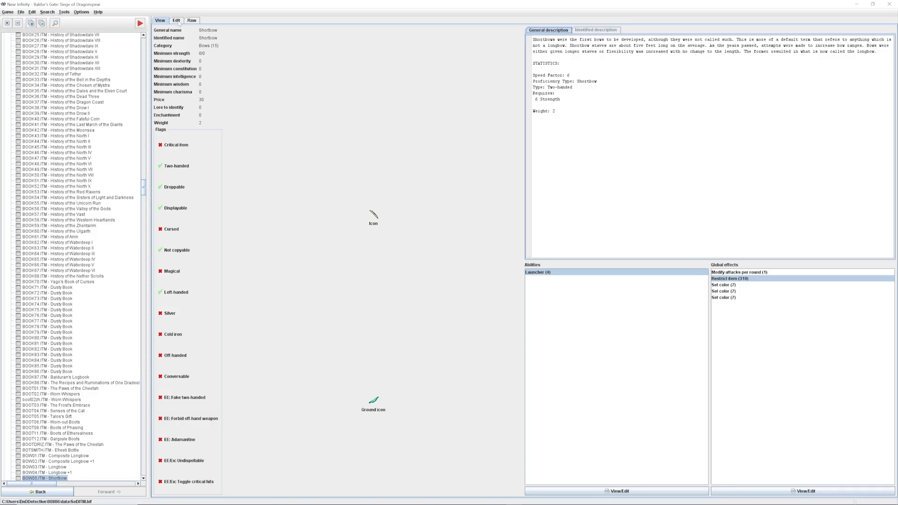
Step: Check the Shortbow's class restrictions and open its Restrict item (319) global effect for inspection
left_click(177, 20)
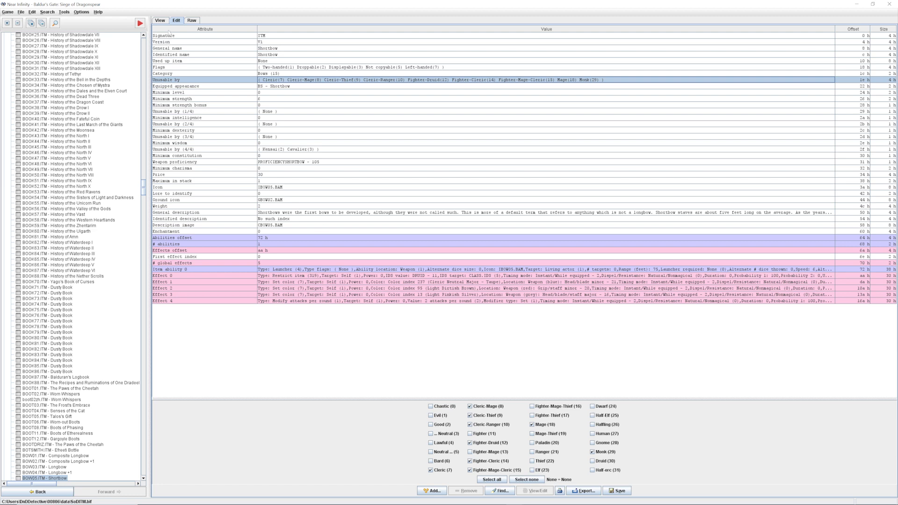
left_click(157, 21)
left_click(732, 280)
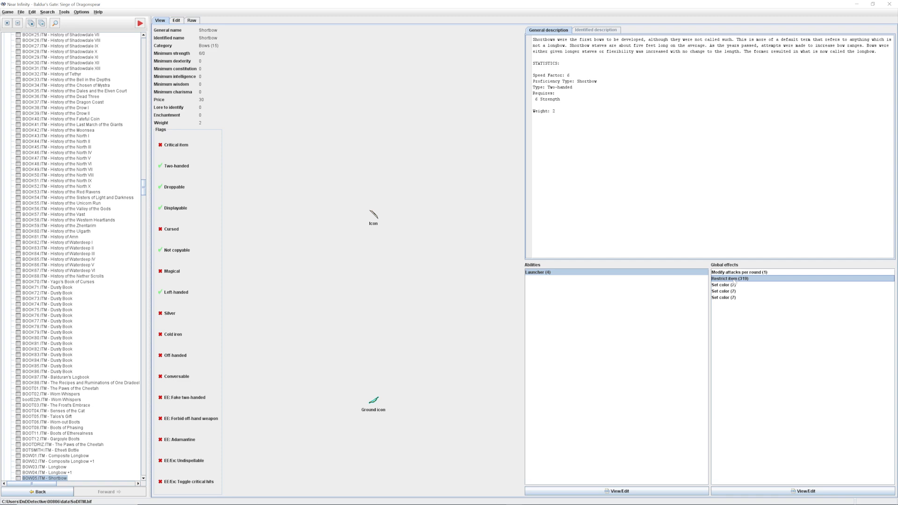
double_click(734, 279)
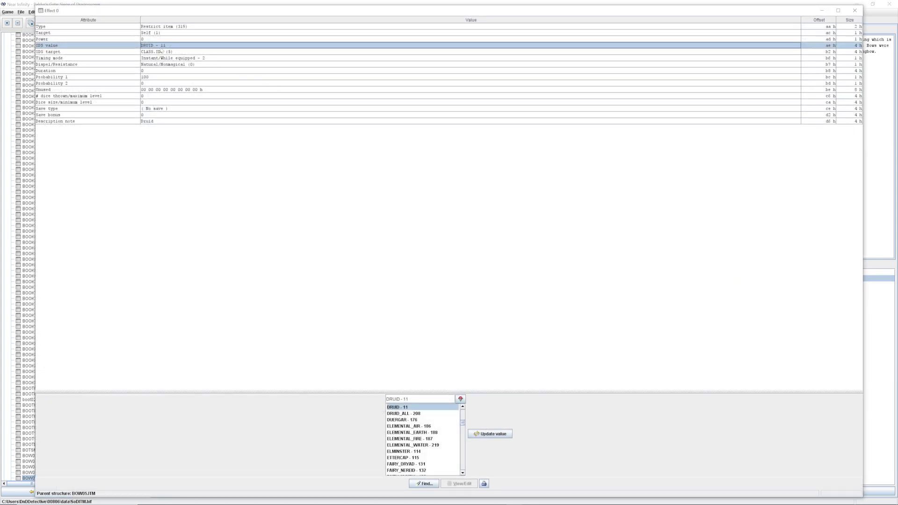